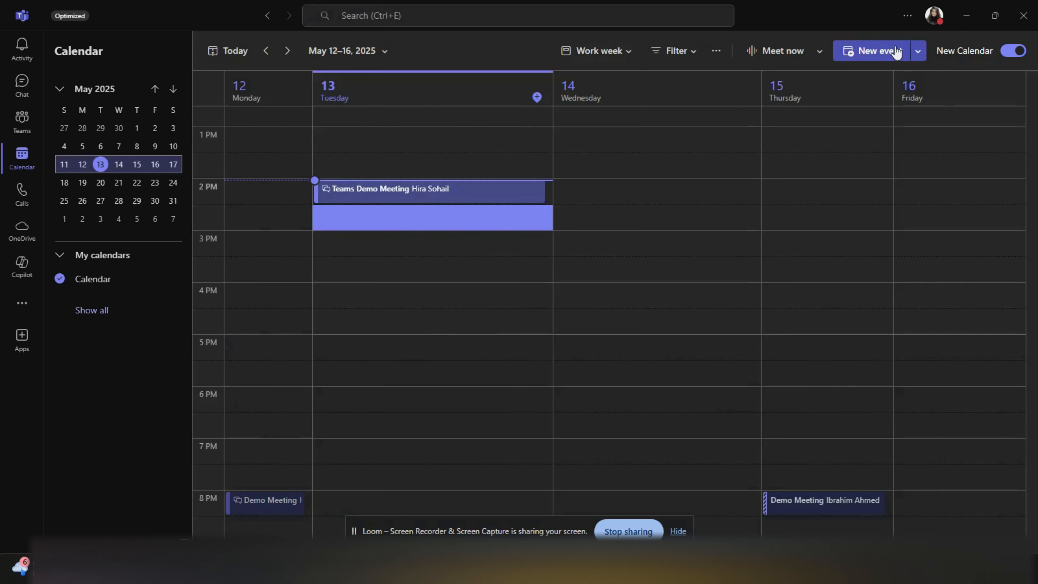
- Create a new event titled 'Marketing Meeting' and invite one suggested attendee
click(889, 51)
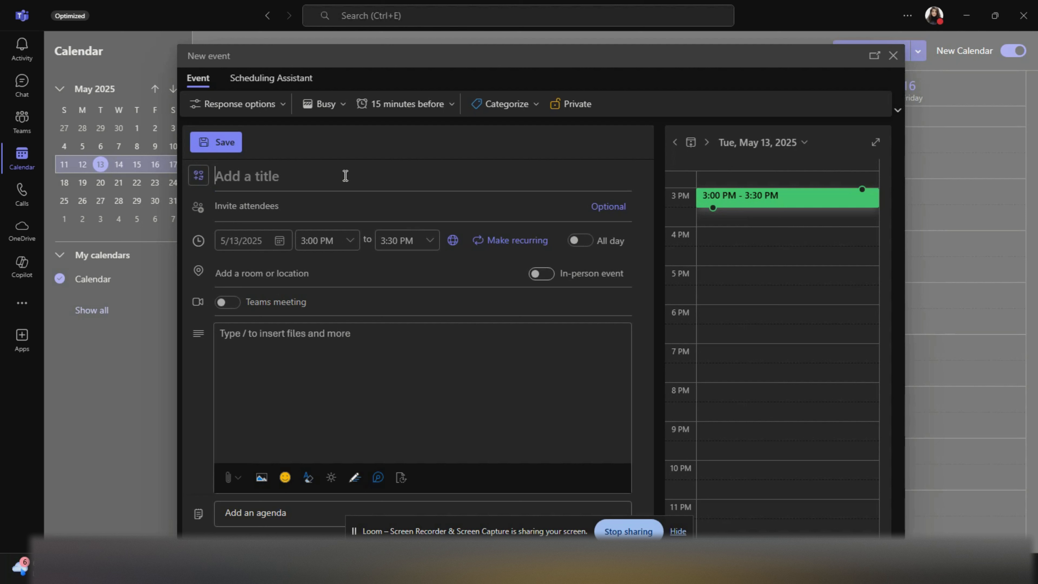
text(Marketing)
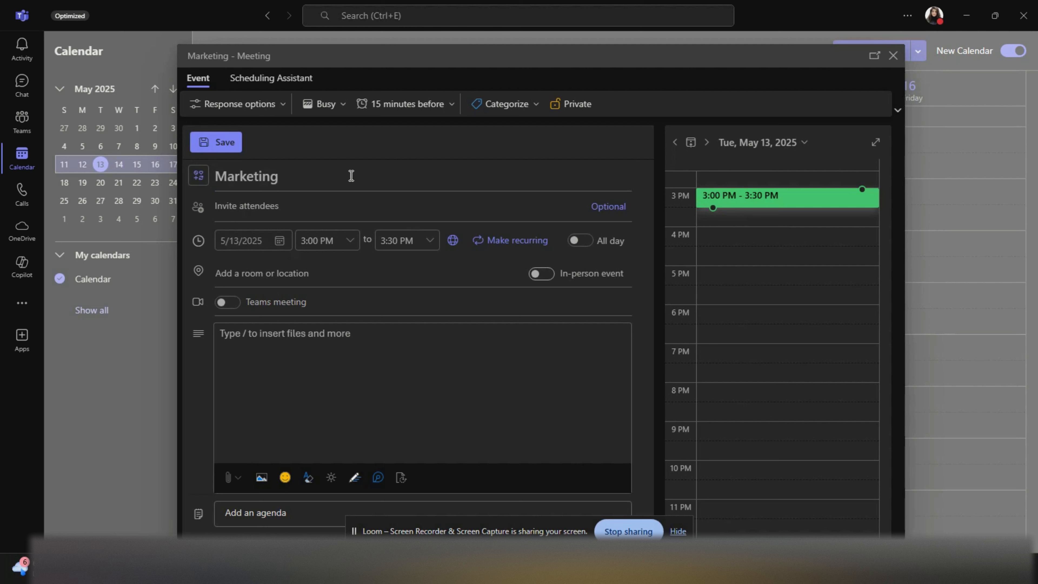
text( Meeting)
click(241, 206)
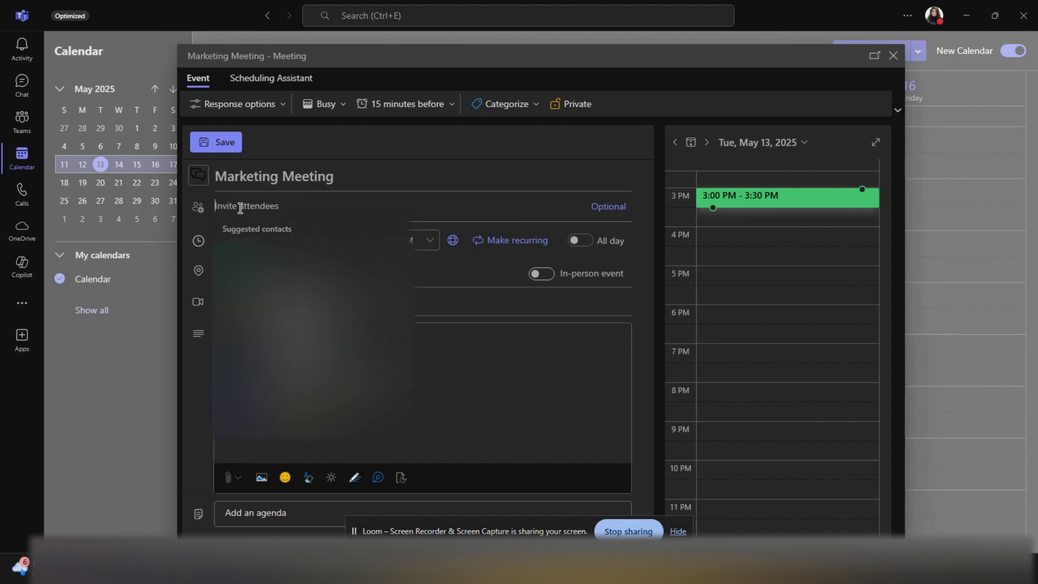
text(amn)
key(Return)
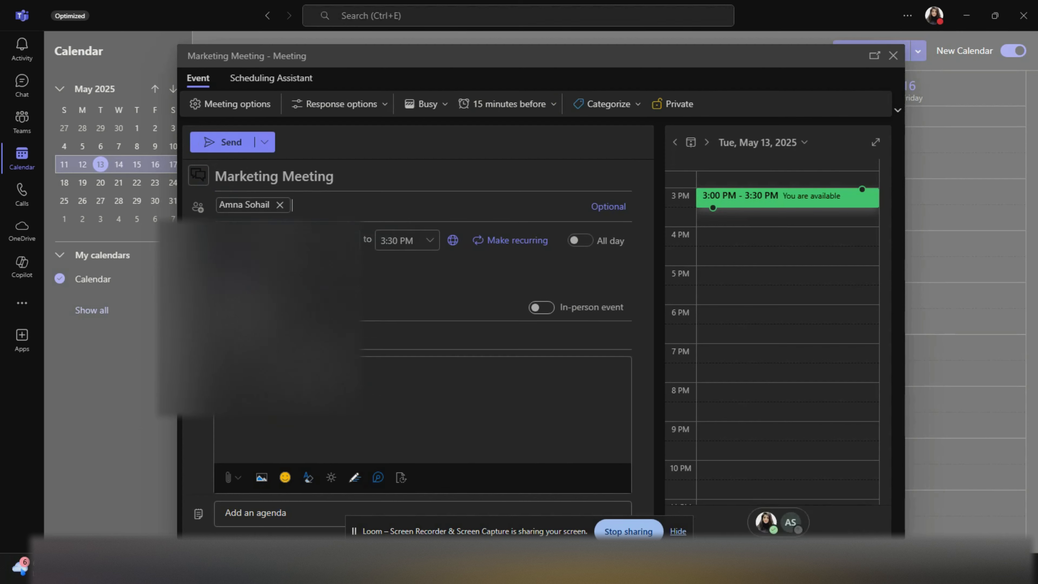
- Move the meeting to Wednesday 5/14, 3:00–3:30 PM using the Scheduling Assistant
click(280, 78)
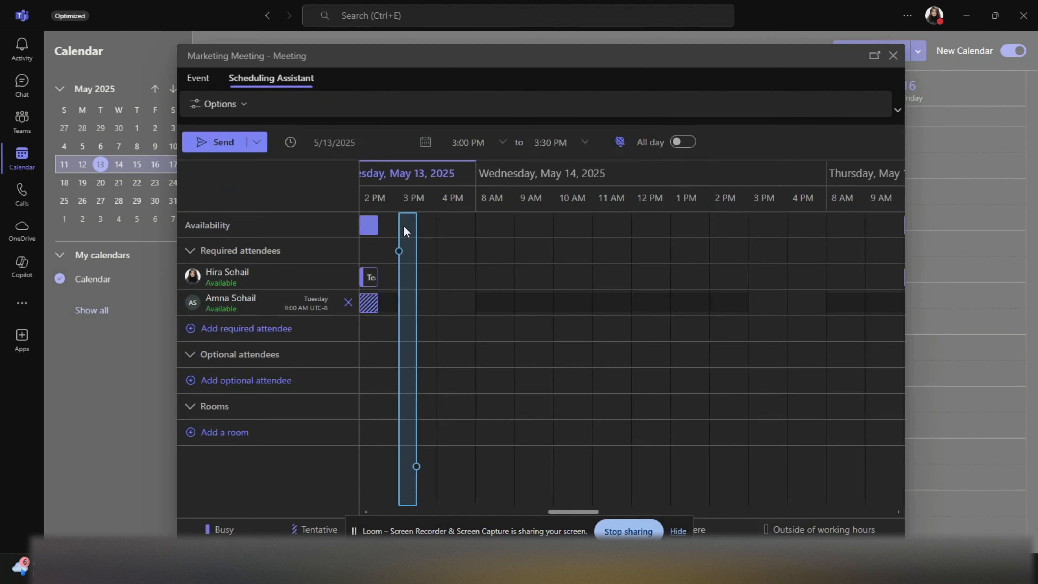
drag(401, 250, 758, 274)
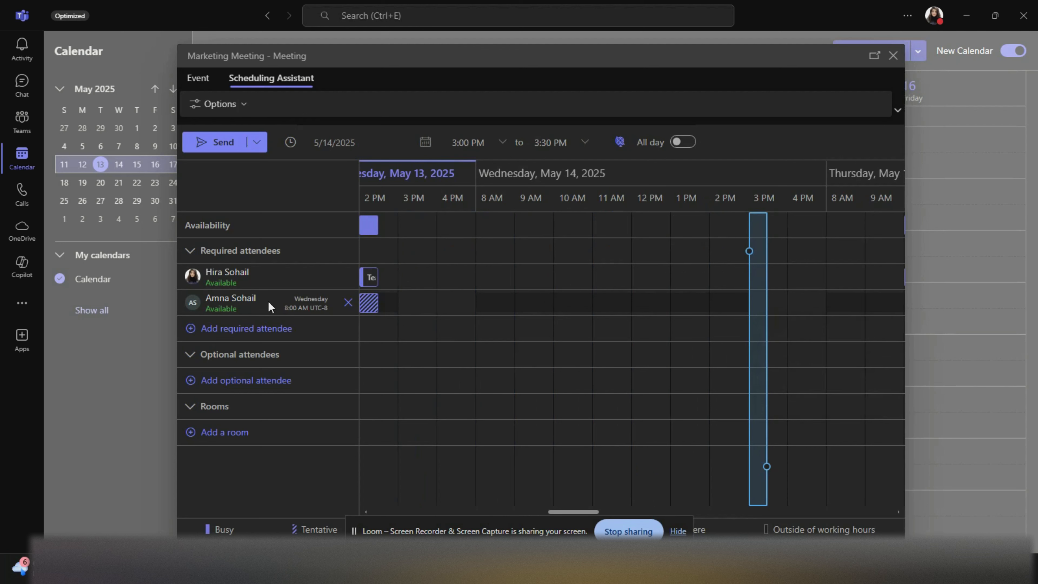
click(208, 79)
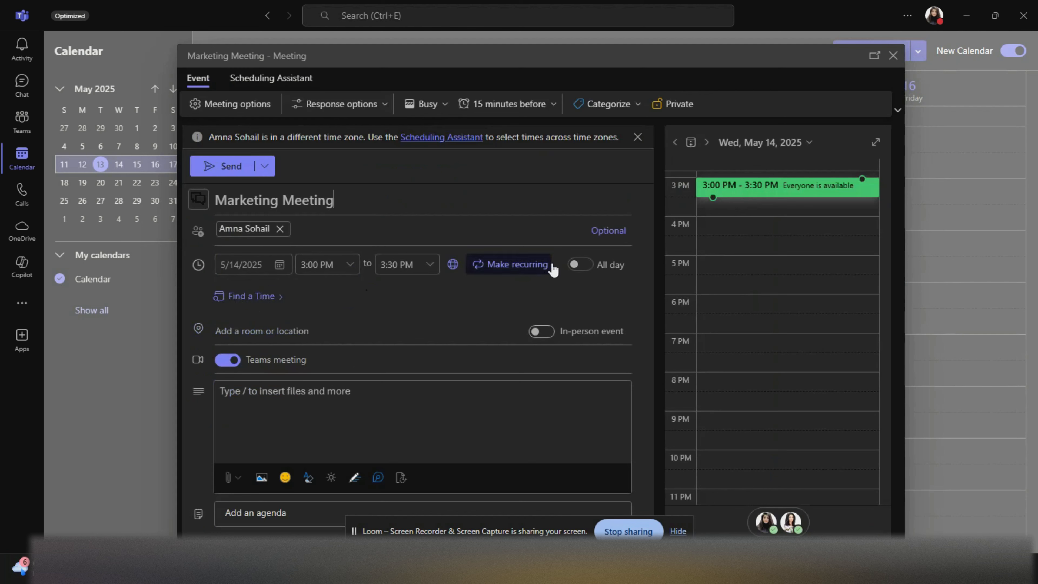
- Preview suggested times and toggle In-person on and off, keeping it an online Teams meeting
click(268, 298)
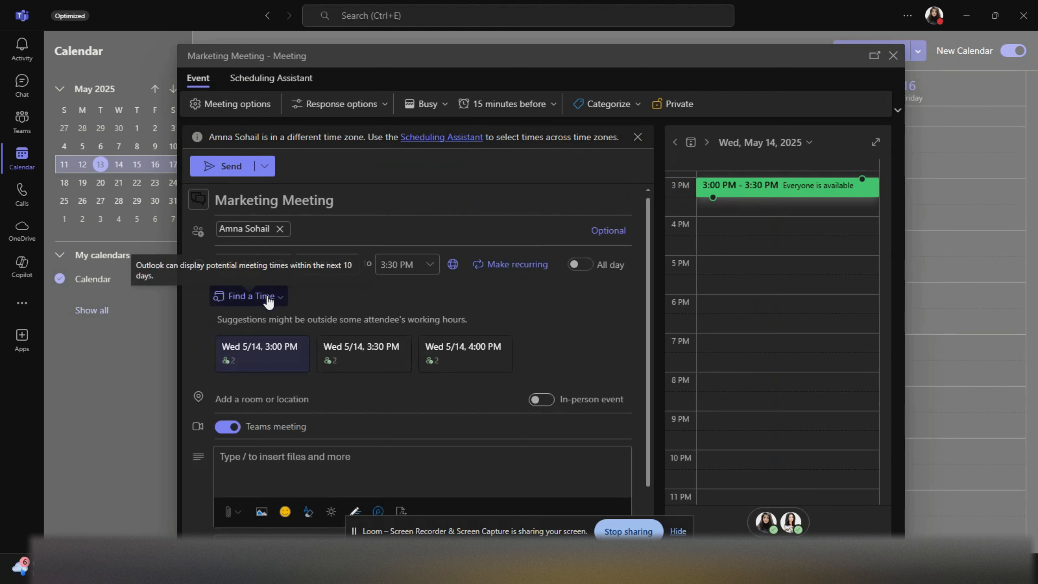
click(268, 297)
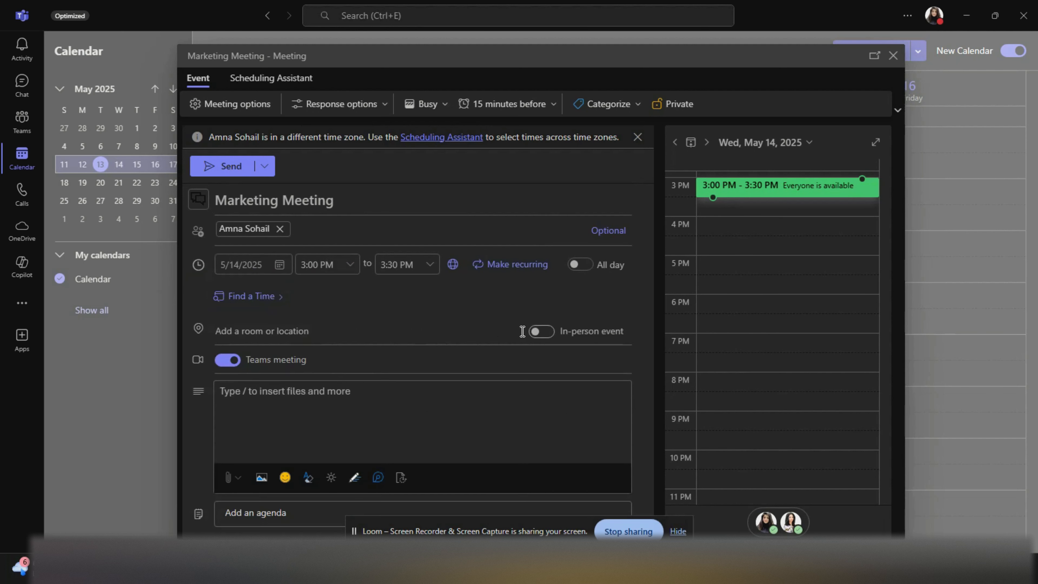
click(543, 332)
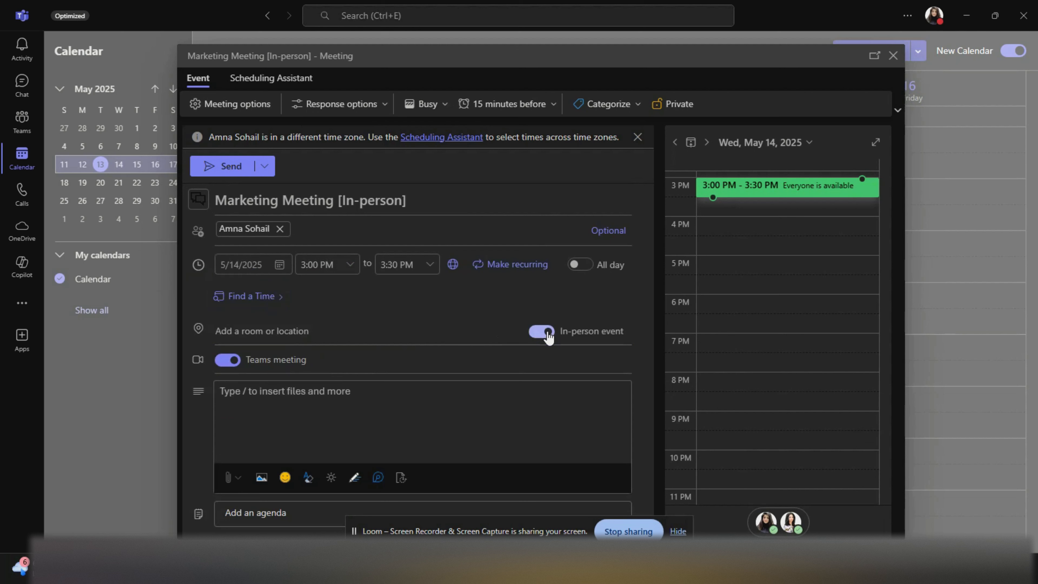
click(547, 333)
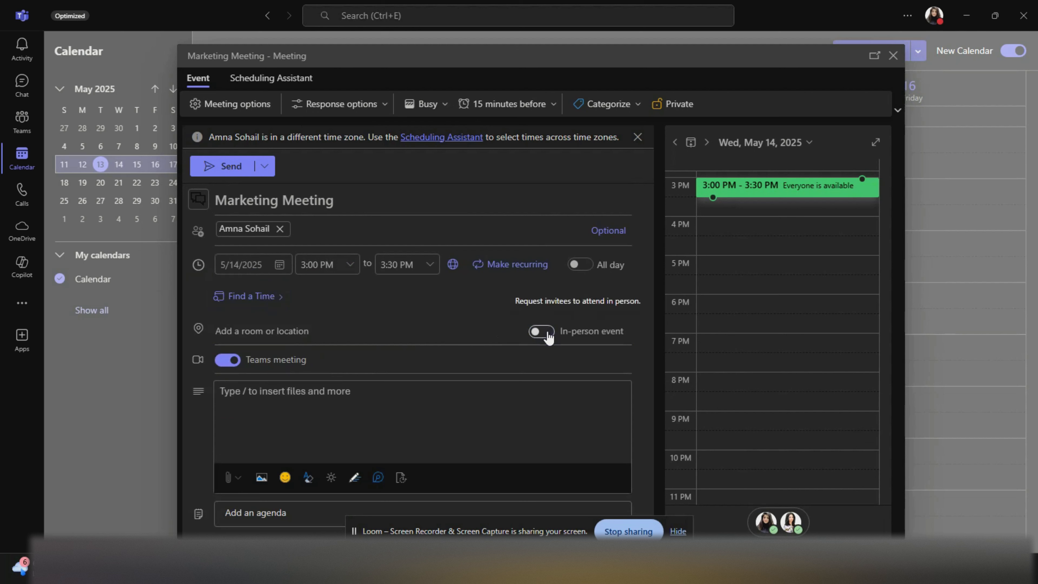
click(549, 336)
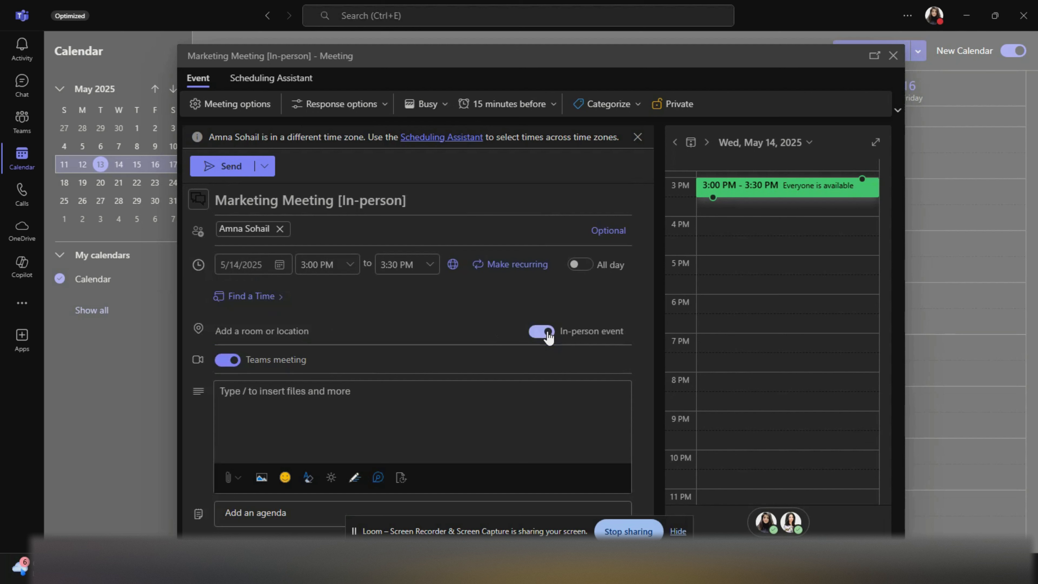
click(549, 337)
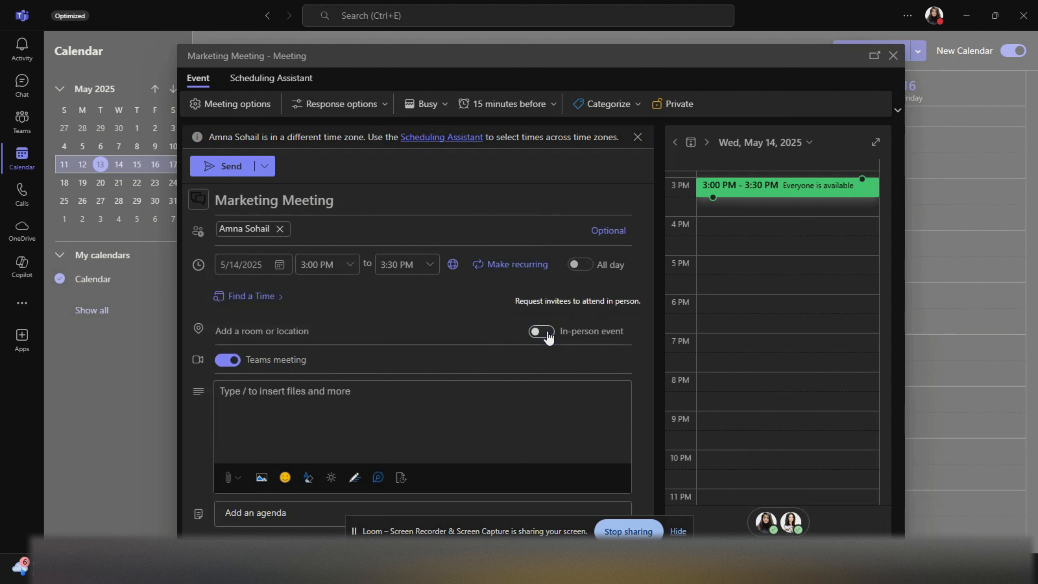
click(548, 337)
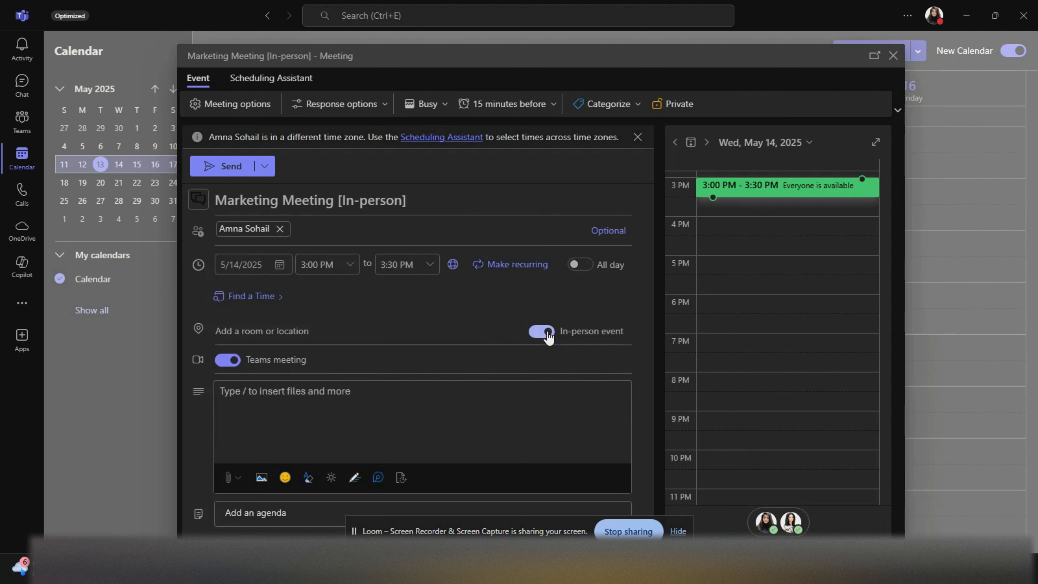
click(548, 337)
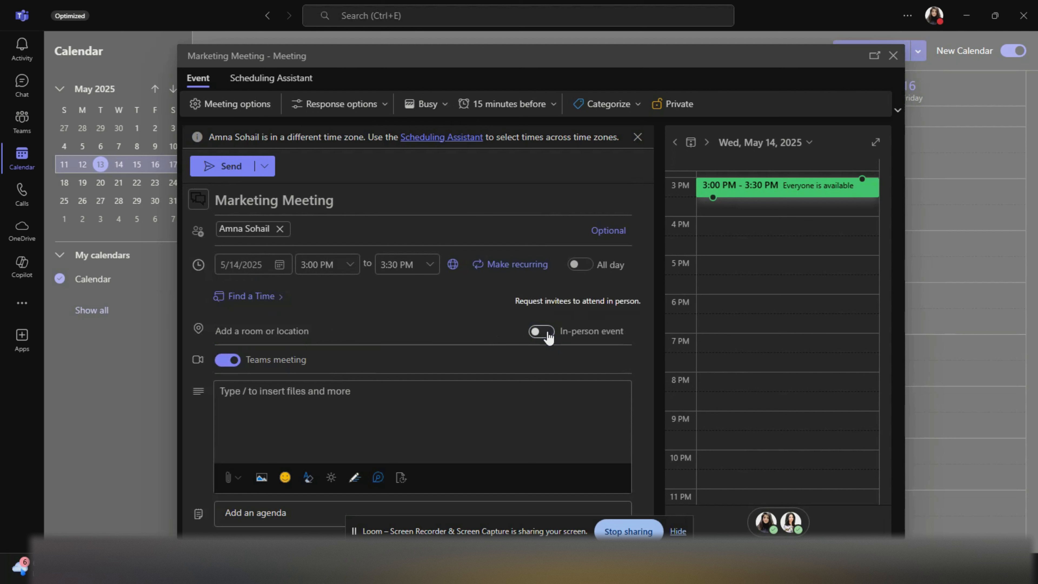
click(549, 337)
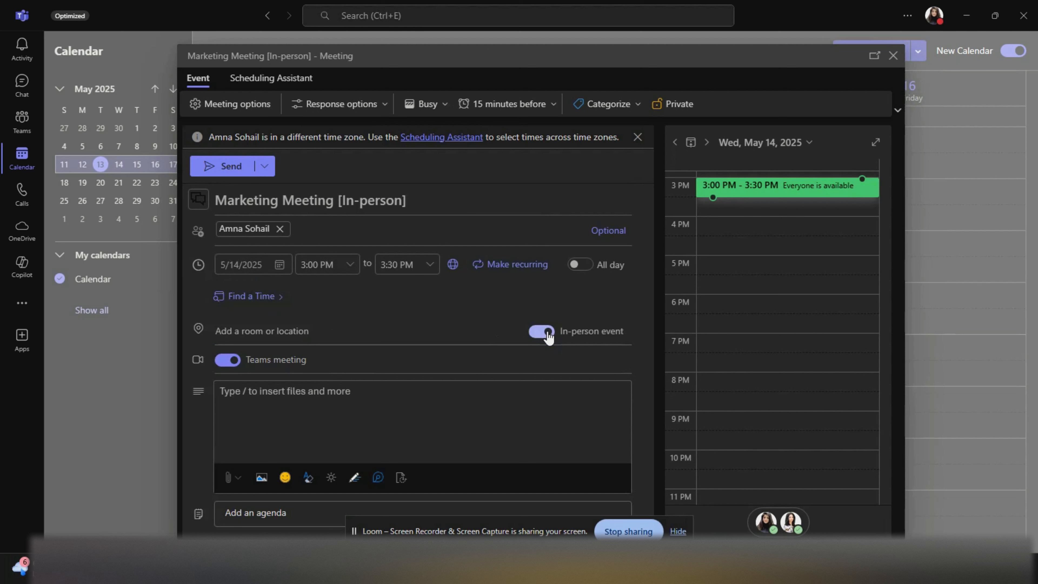
click(549, 337)
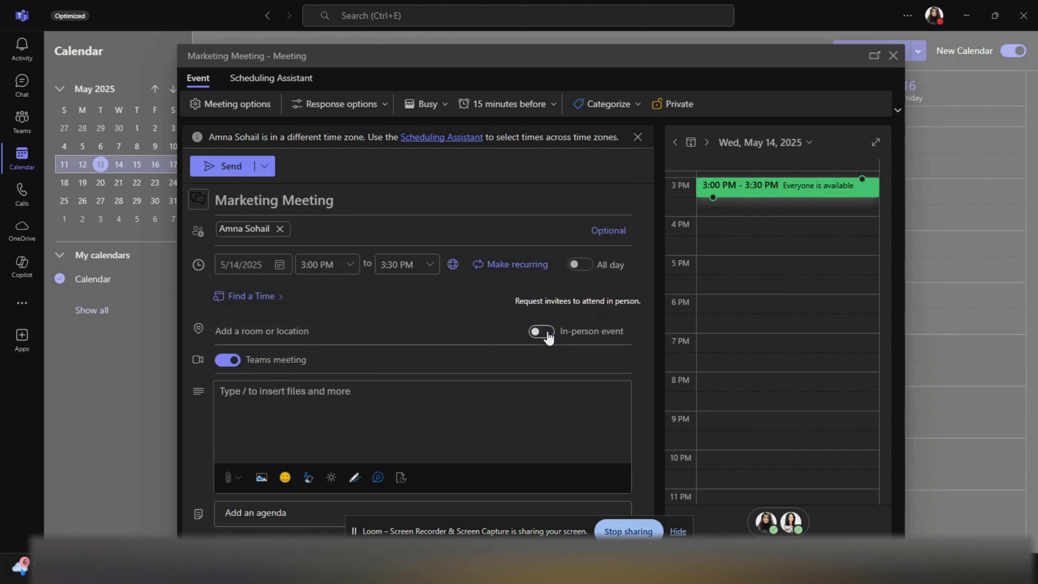
click(252, 330)
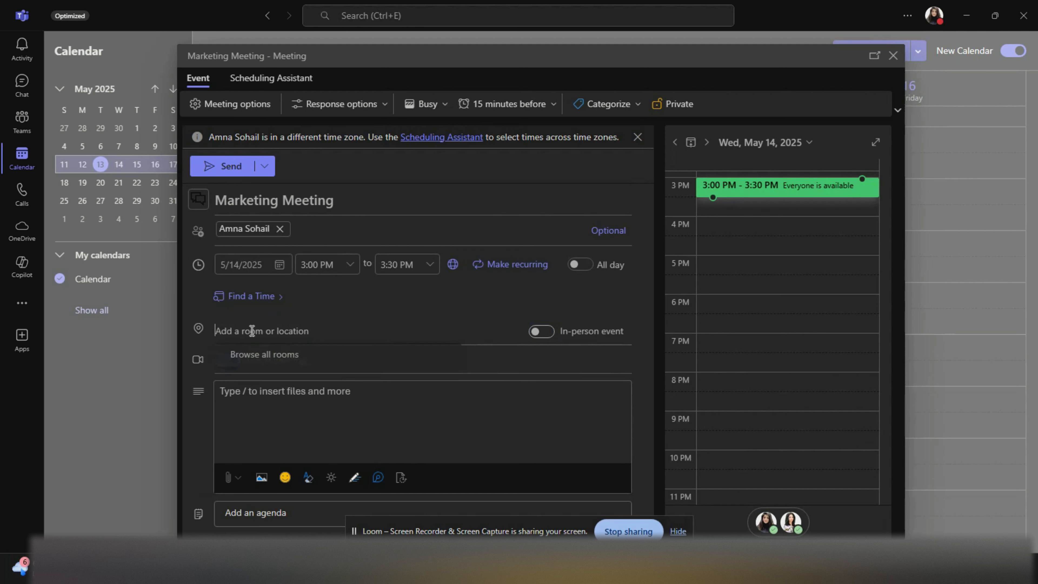
- Insert a shared agenda Loop component into the description and send the invitation
click(349, 416)
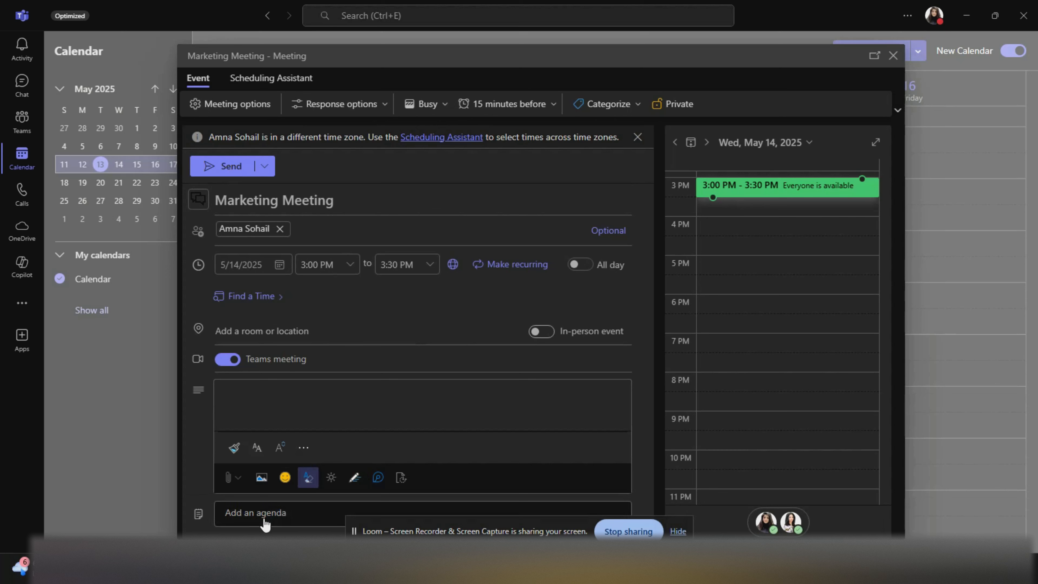
click(264, 520)
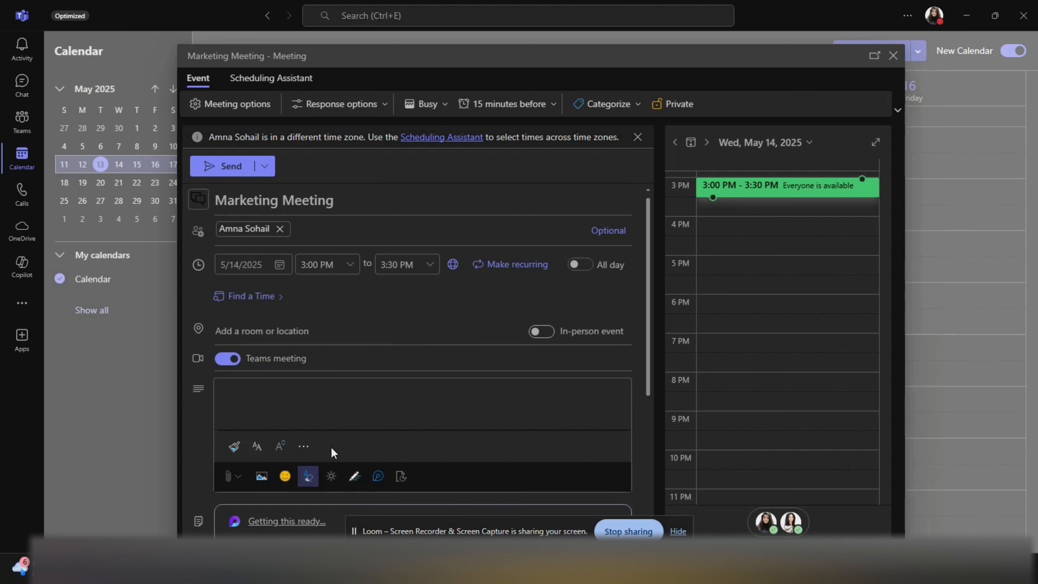
scroll(332, 446, down, 5)
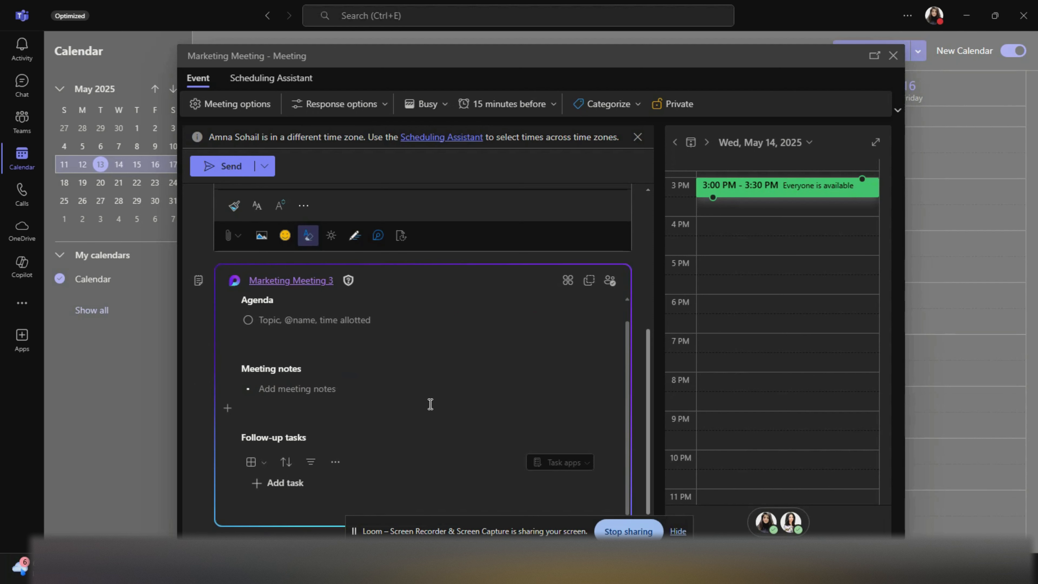
scroll(431, 404, up, 6)
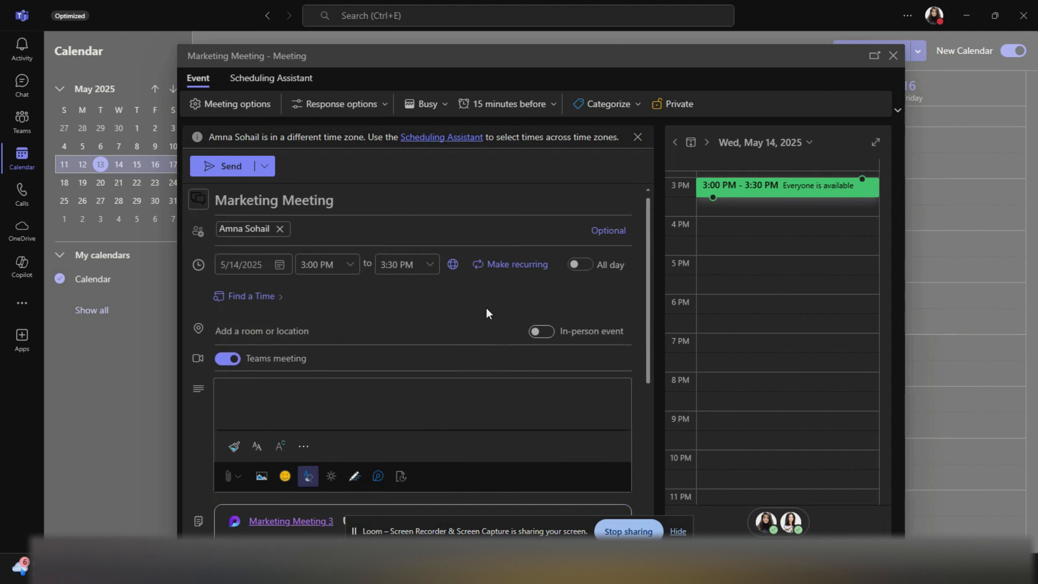
click(223, 168)
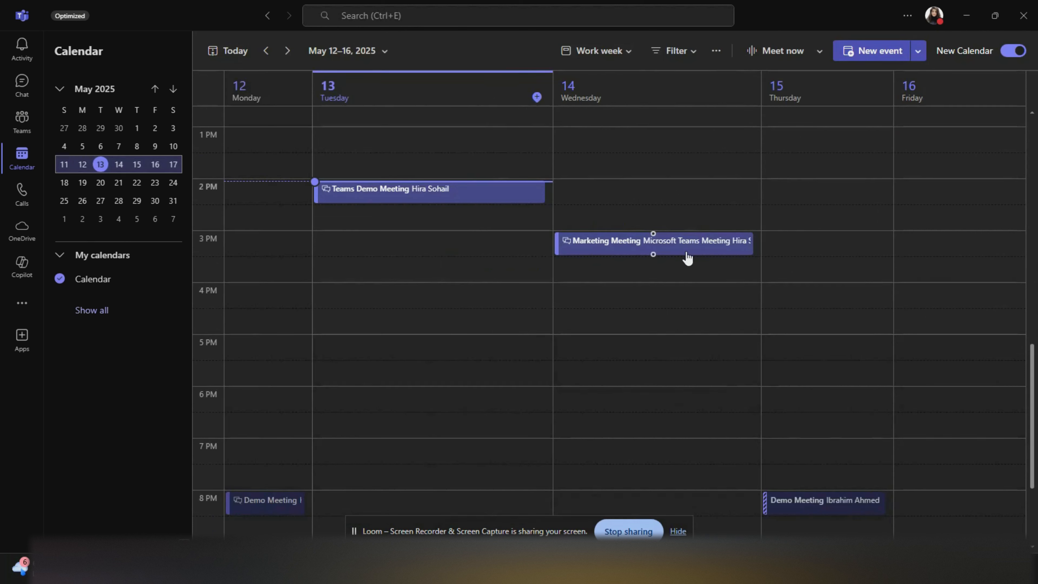
- Edit Marketing Meeting to repeat Tue, Wed and Thu until Nov 5, 2025, and send the update
click(740, 254)
click(813, 330)
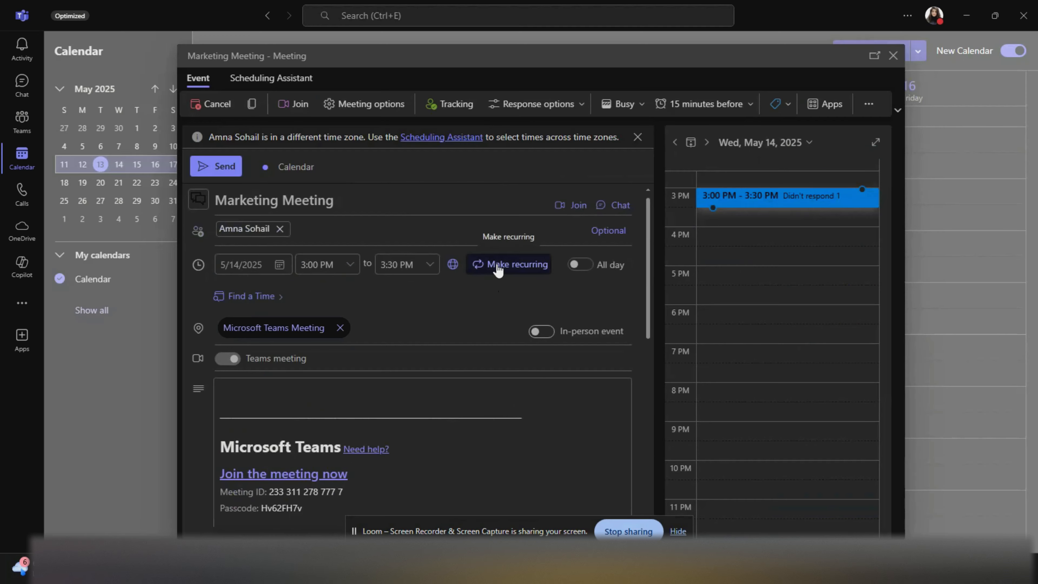
click(503, 264)
click(493, 310)
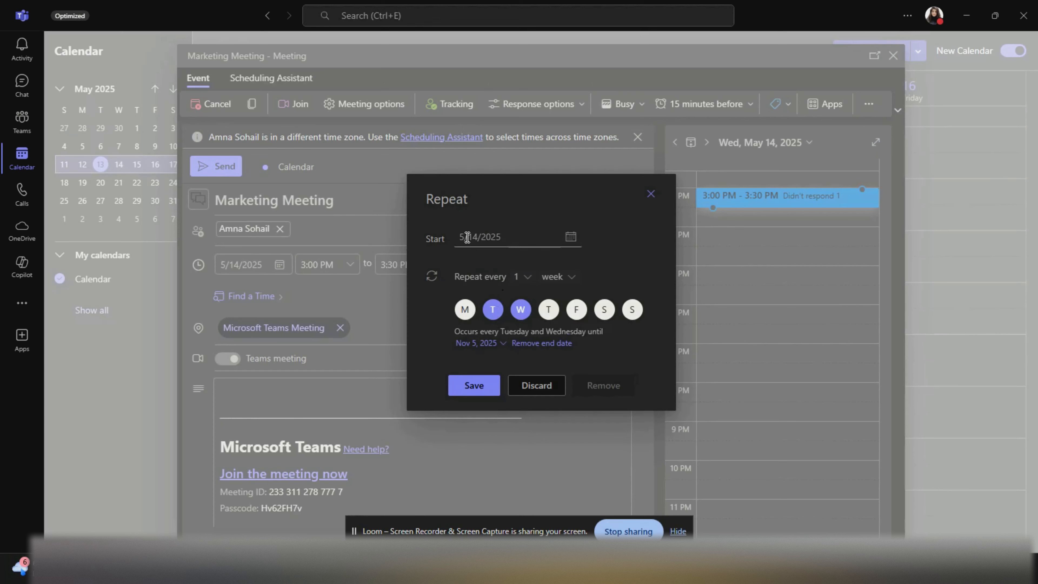
click(549, 309)
click(483, 386)
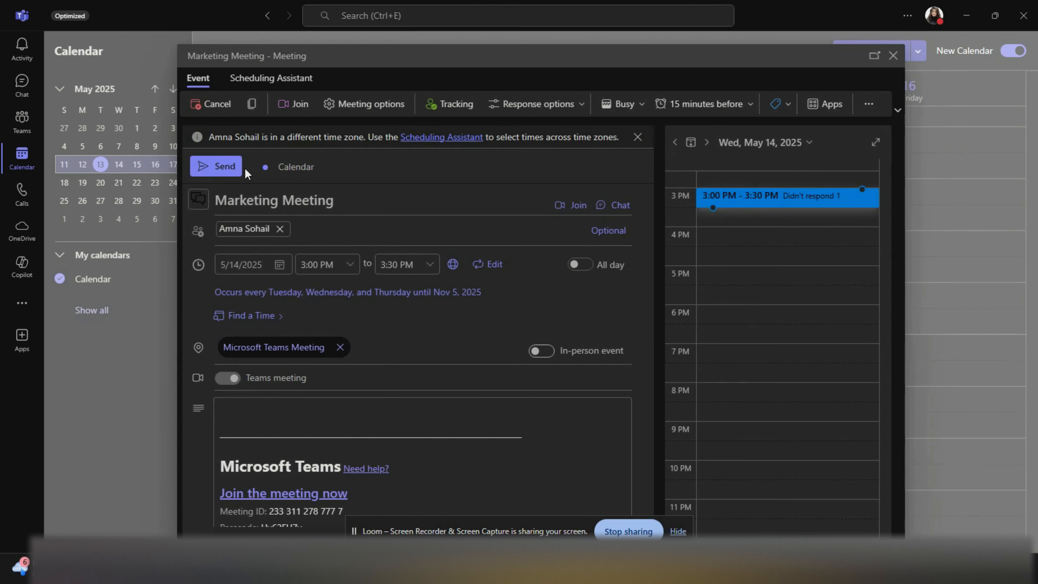
click(229, 166)
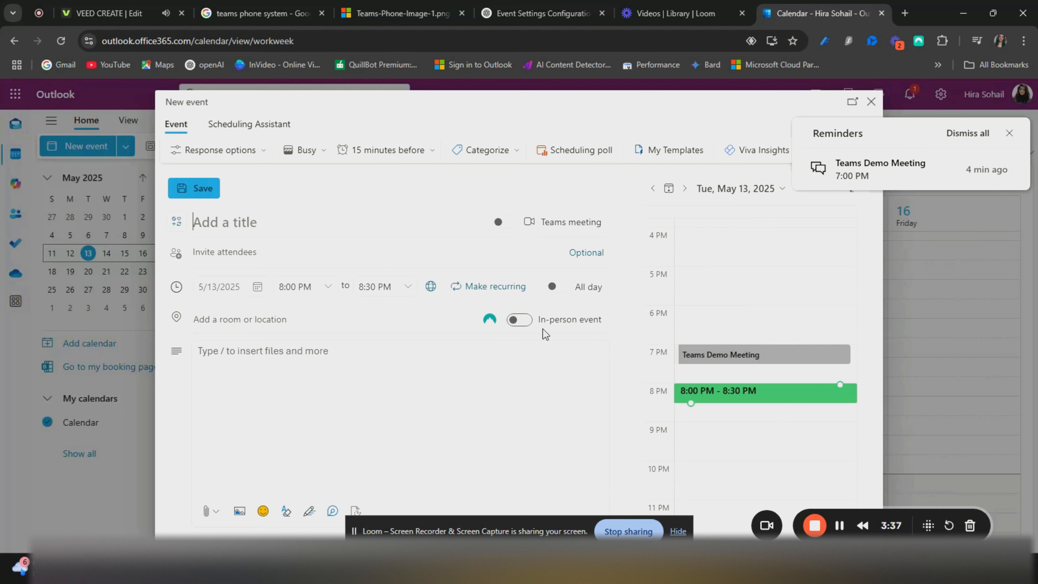
- Make the 5/13 8:00–8:30 PM event a Teams meeting and save it without a title
click(507, 225)
click(507, 224)
click(507, 225)
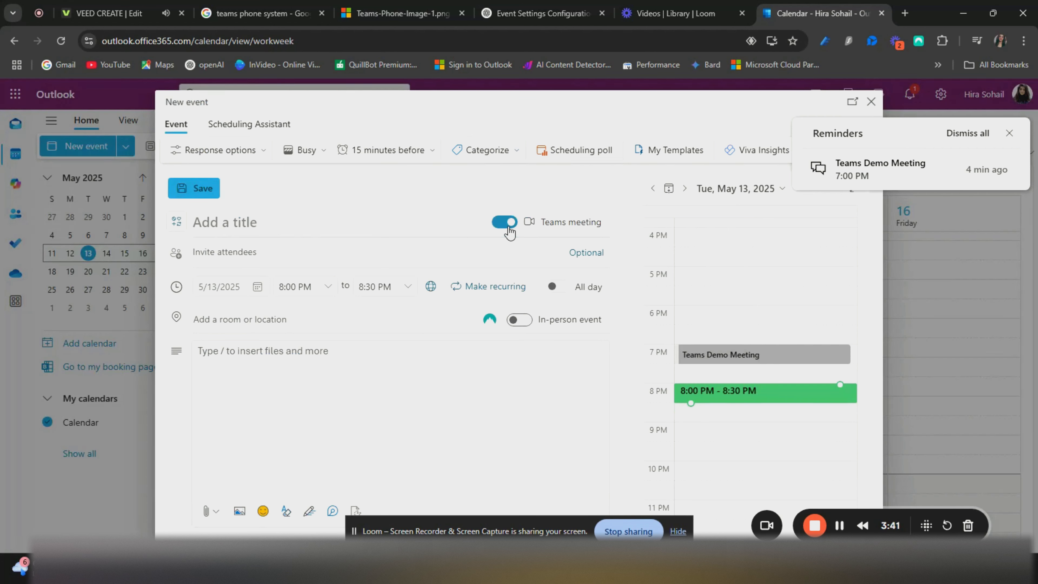
click(201, 192)
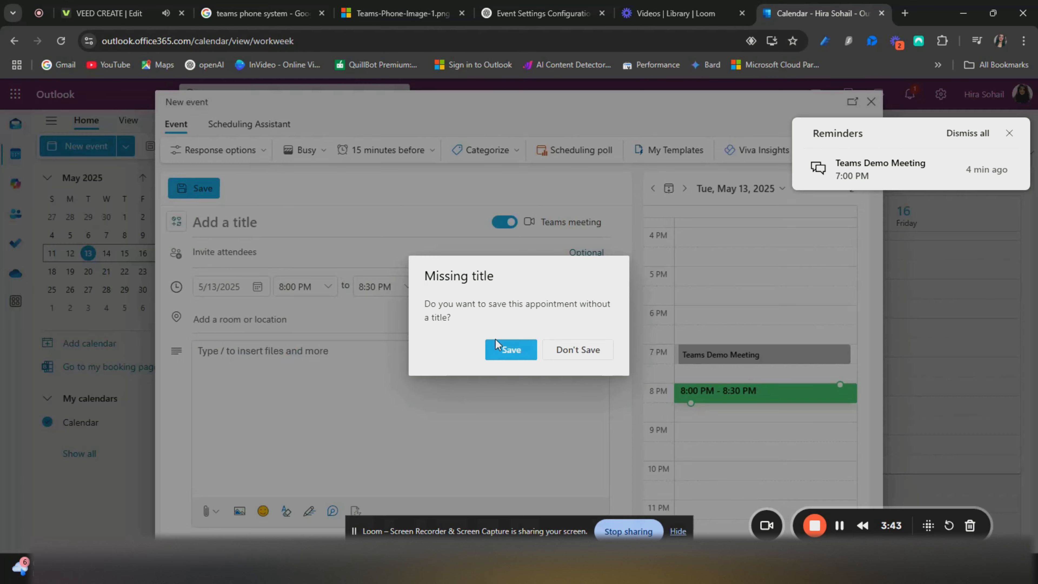
click(497, 347)
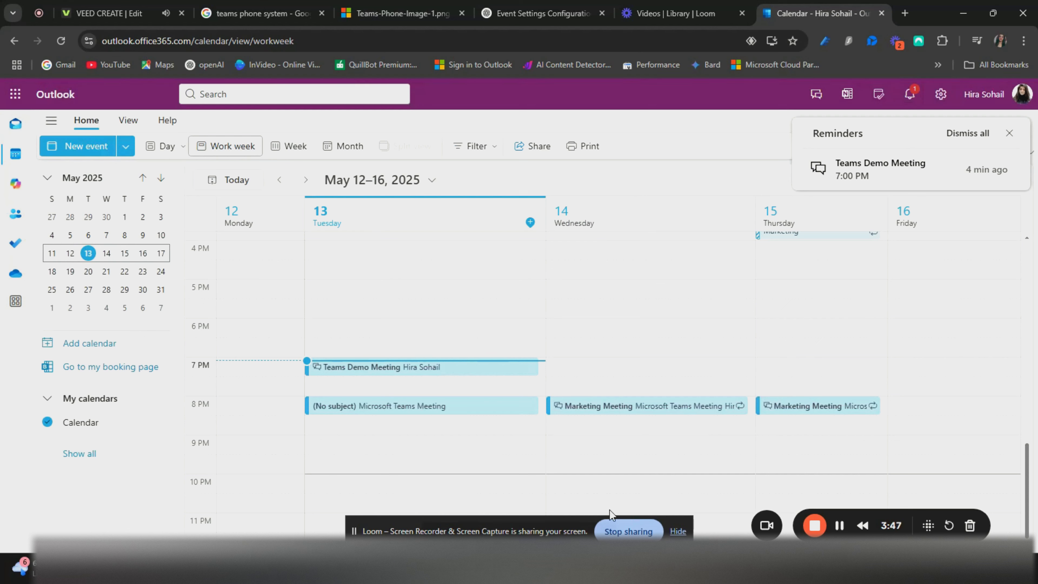
click(629, 568)
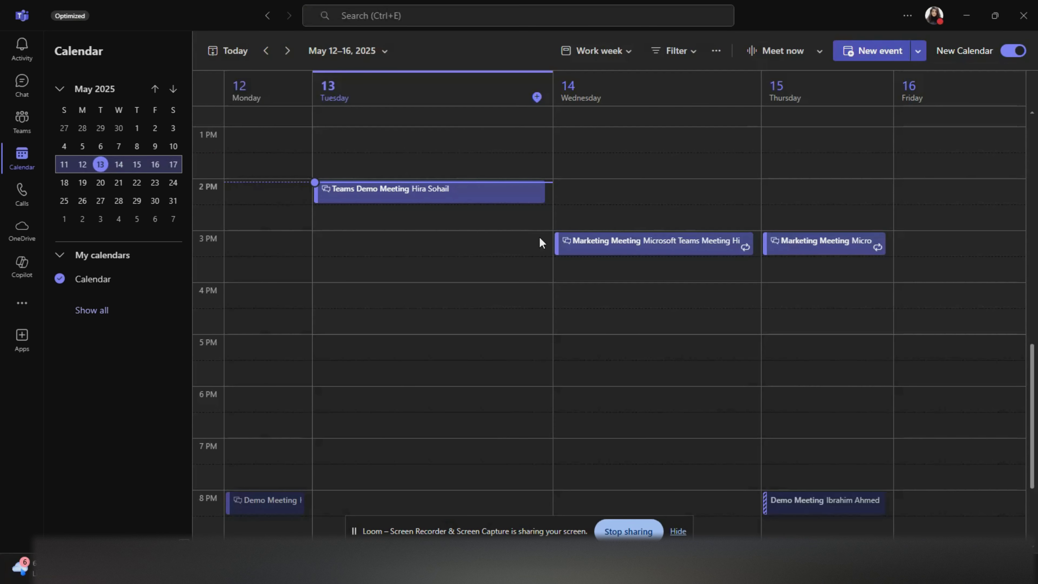
- Open Wednesday's 3 PM Marketing Meeting from the calendar and choose Join
scroll(838, 499, down, 3)
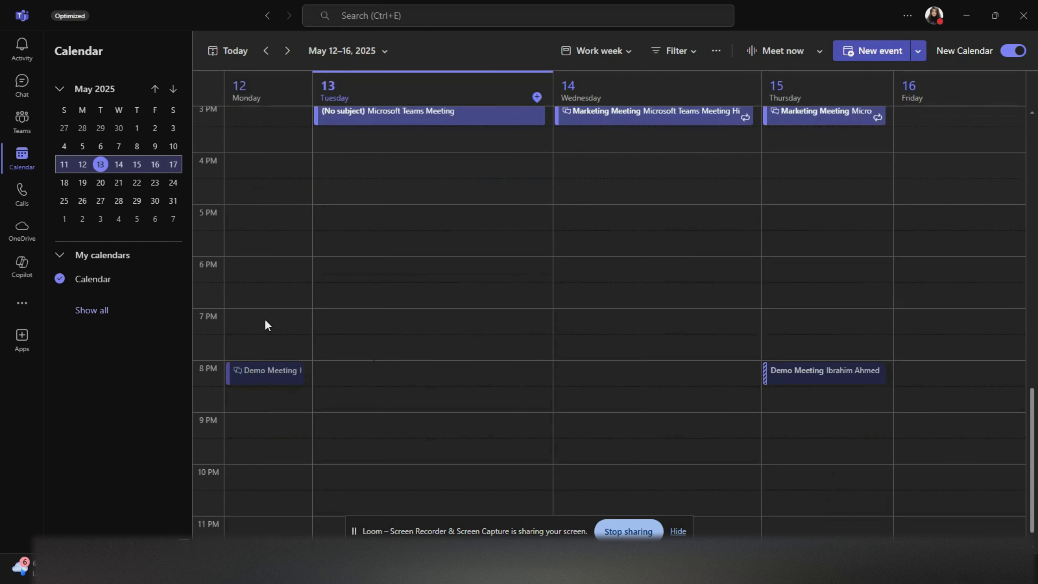
scroll(628, 421, up, 3)
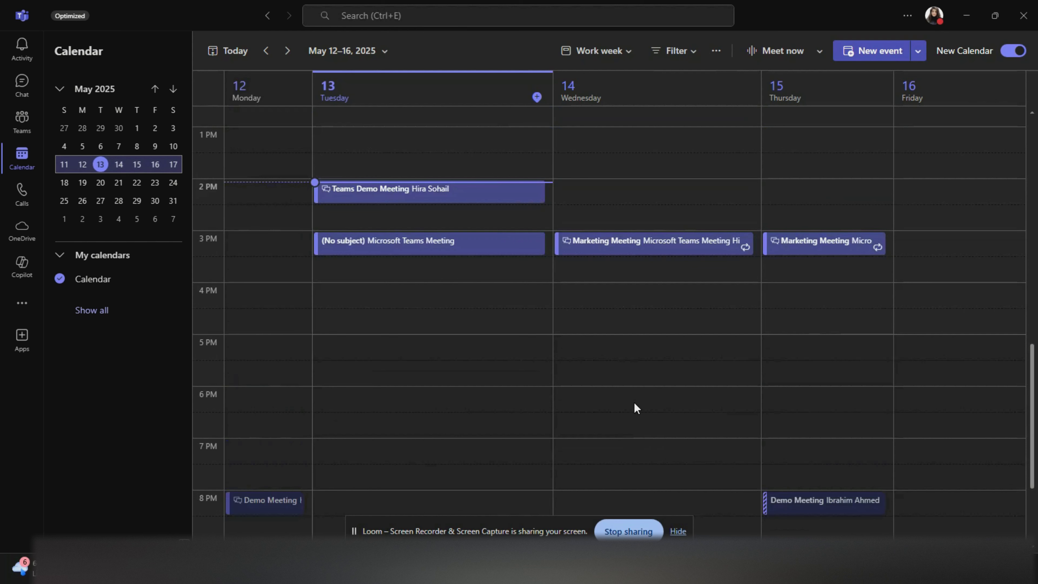
click(659, 245)
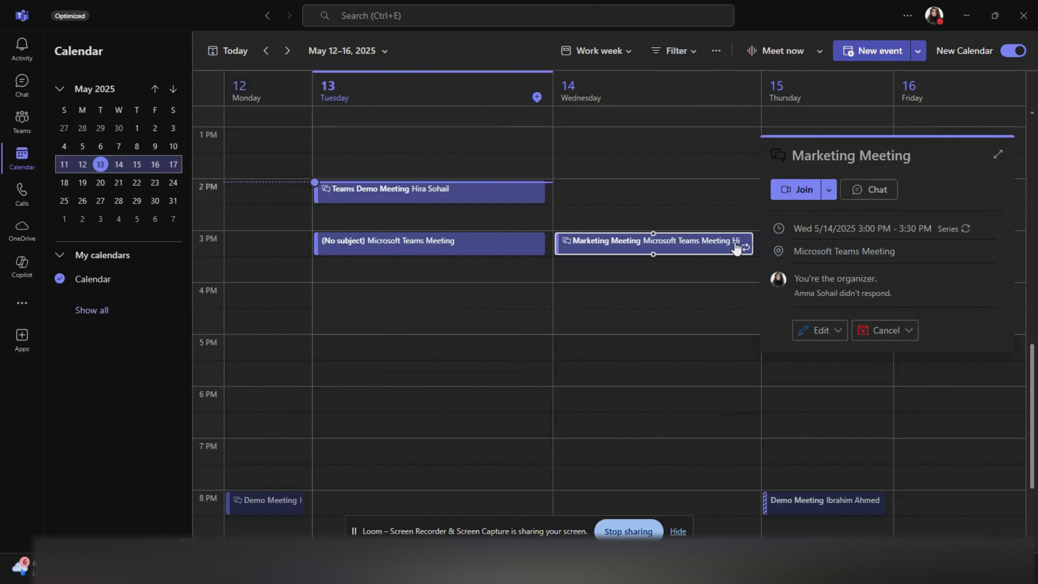
click(804, 190)
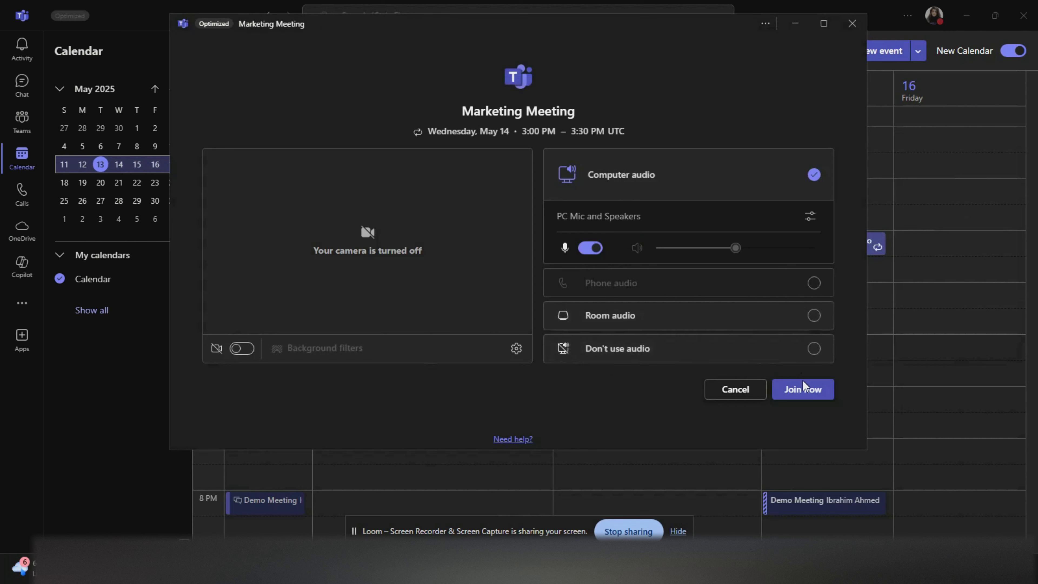
- Join the call, view sharing options, and raise then lower a hand
click(779, 387)
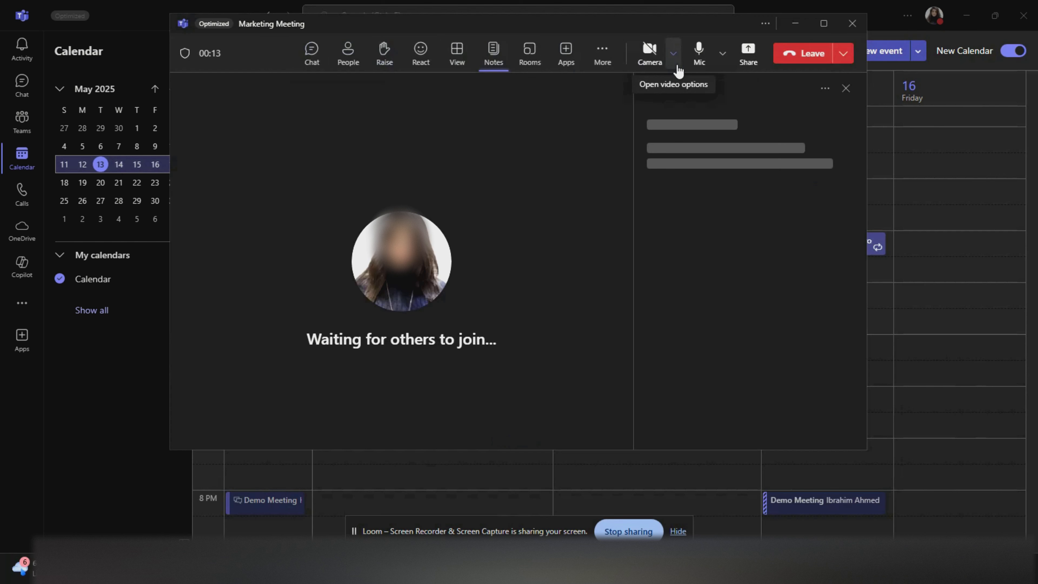
click(750, 65)
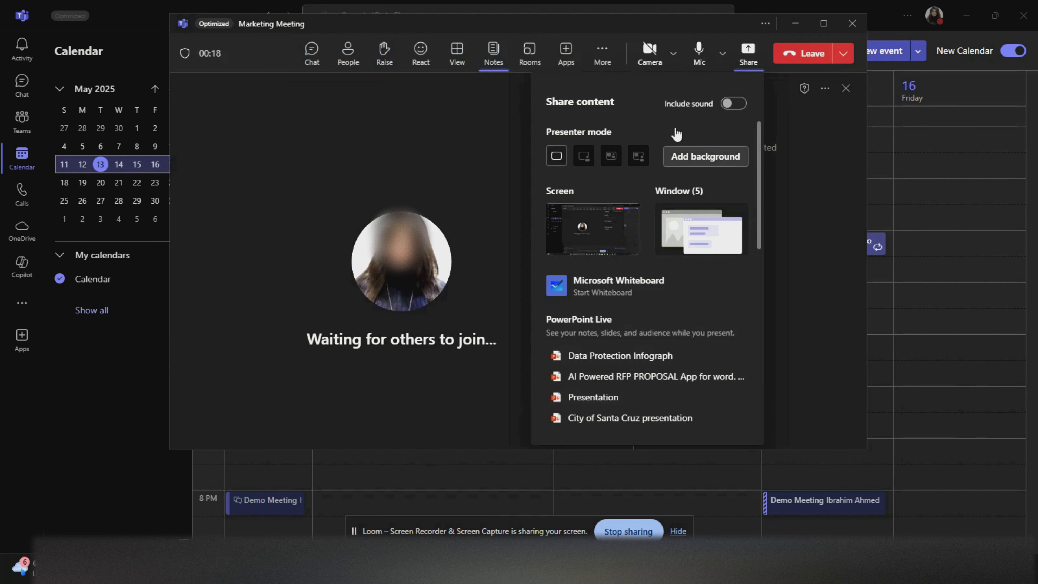
click(383, 66)
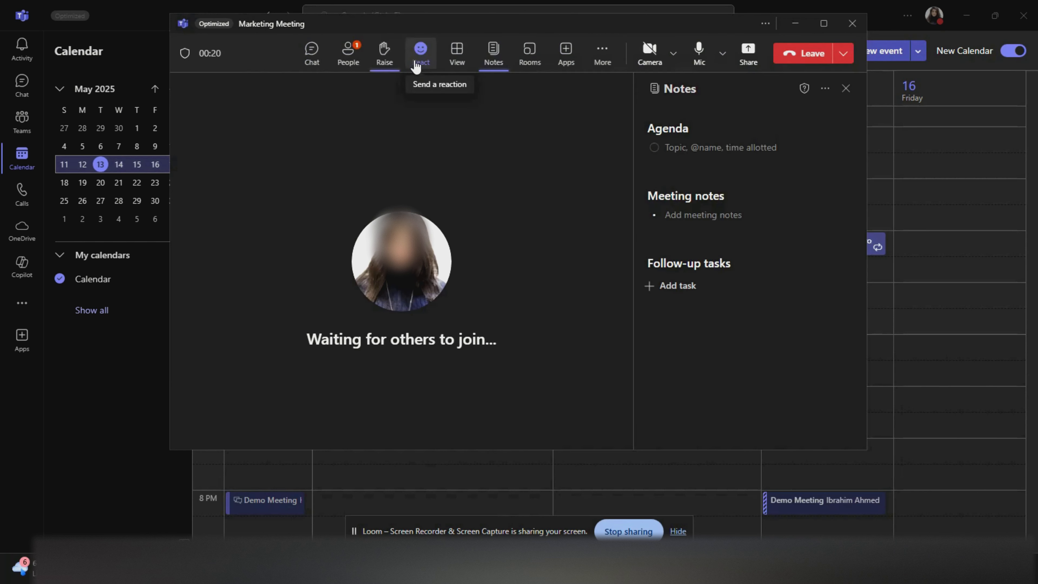
click(421, 64)
click(379, 65)
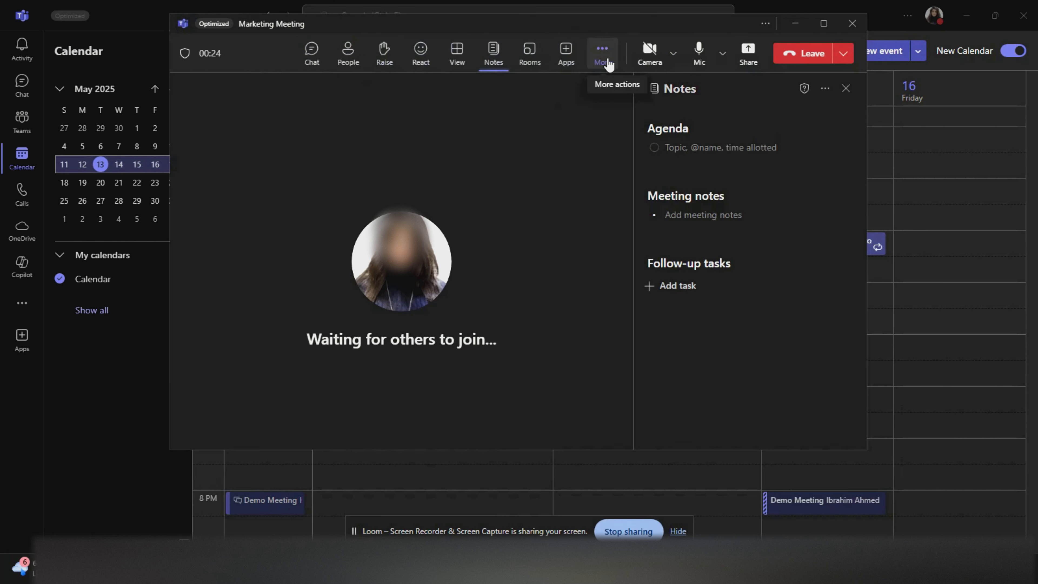
- Browse the More actions submenus, then leave the meeting
click(609, 62)
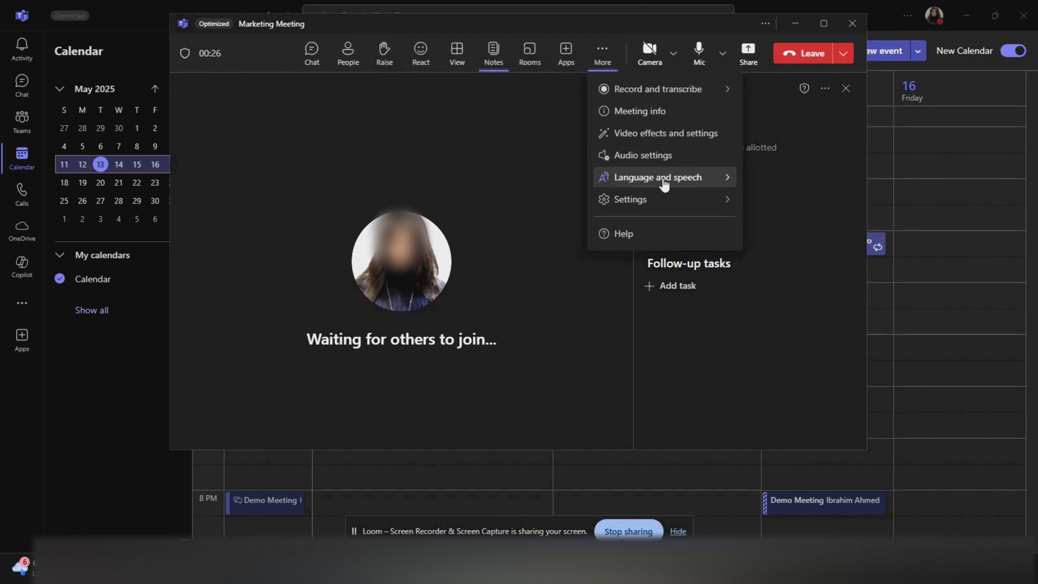
mouse_move(673, 177)
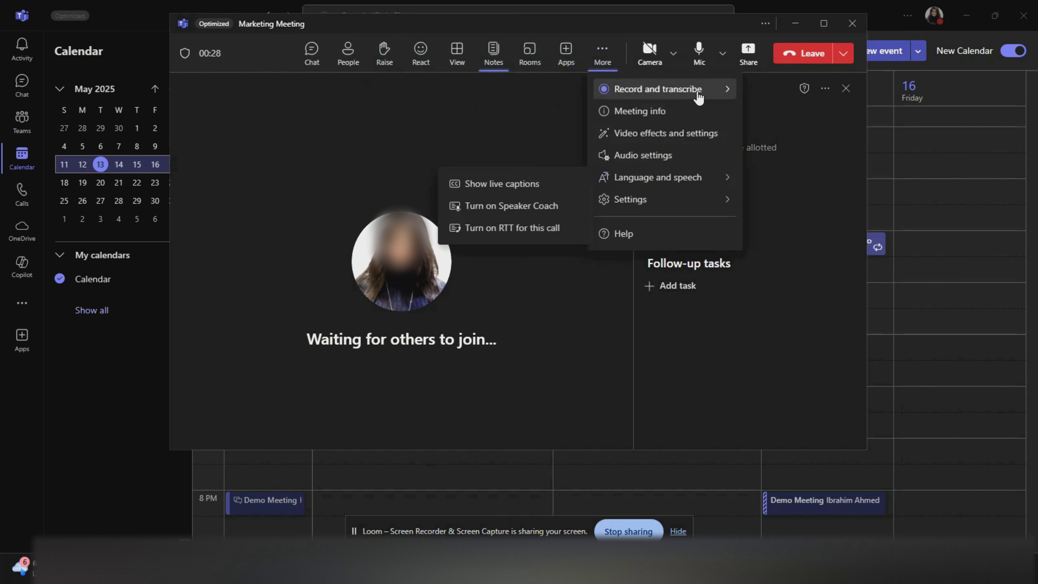
mouse_move(699, 96)
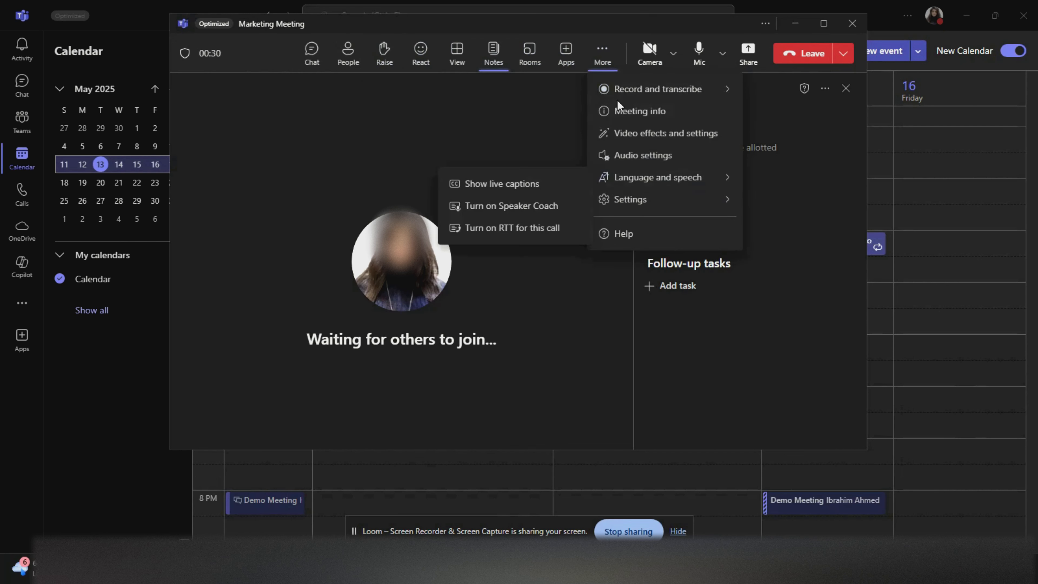
mouse_move(621, 101)
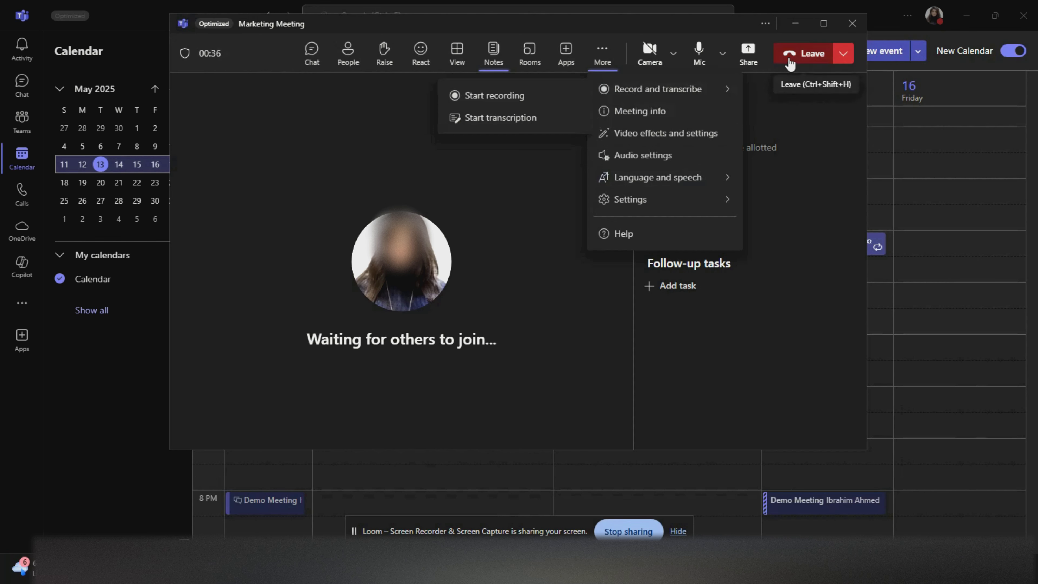
click(798, 57)
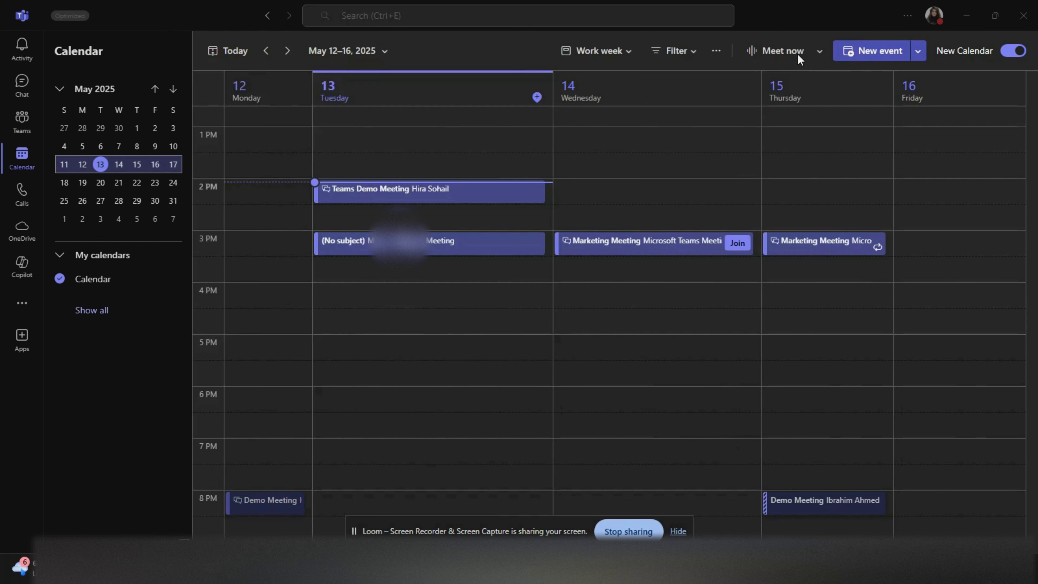